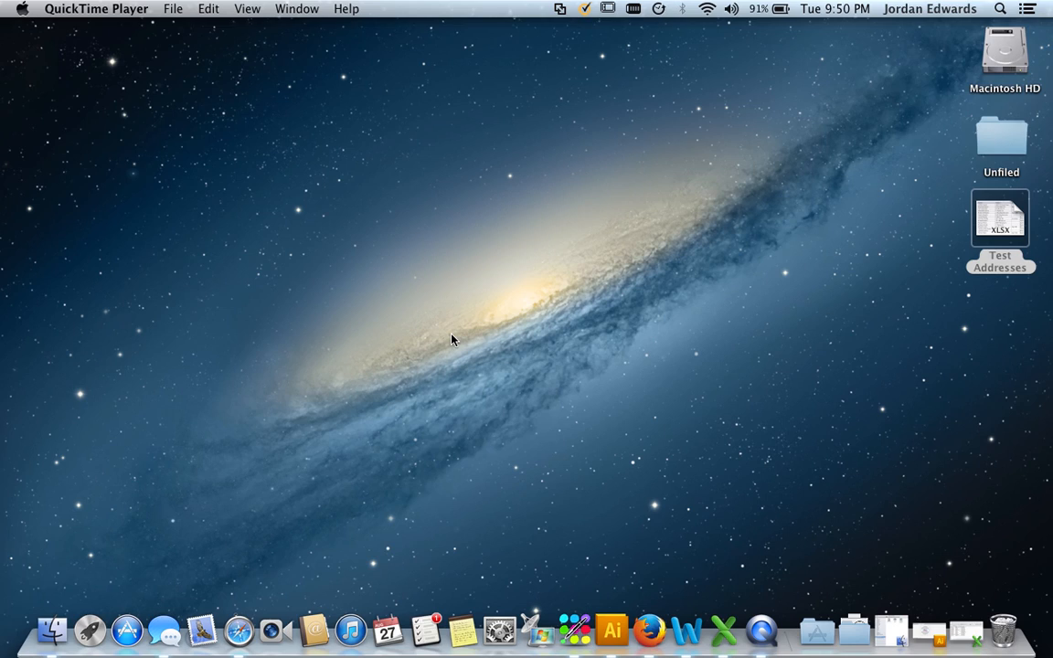
# - Create a blank Word Document in Microsoft Word and open the Mail Merge Manager
pyautogui.click(687, 631)
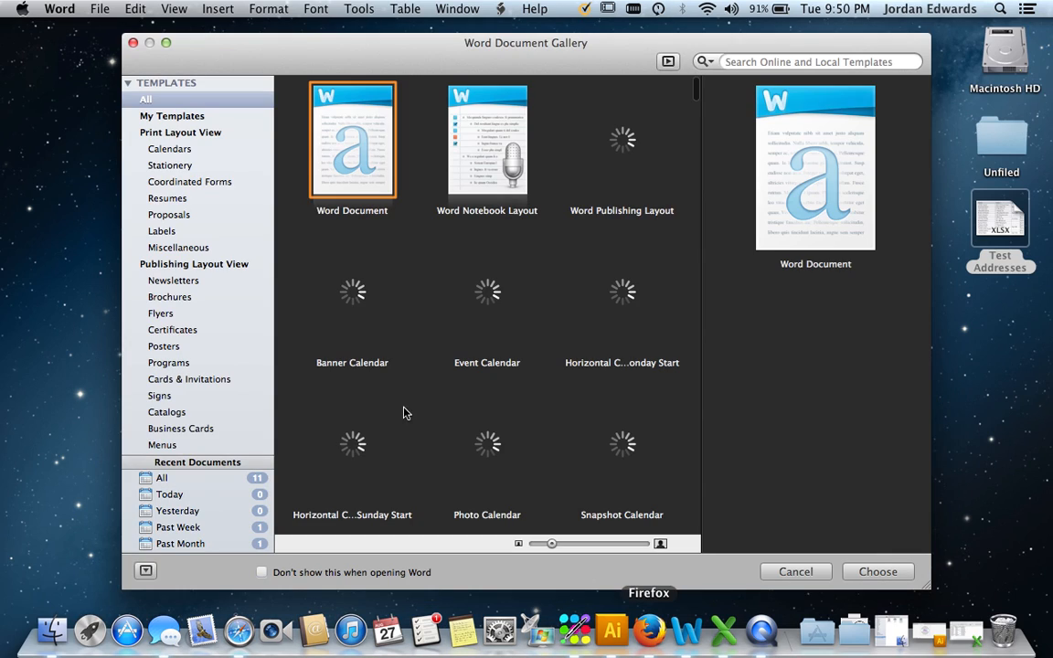
pyautogui.doubleClick(360, 165)
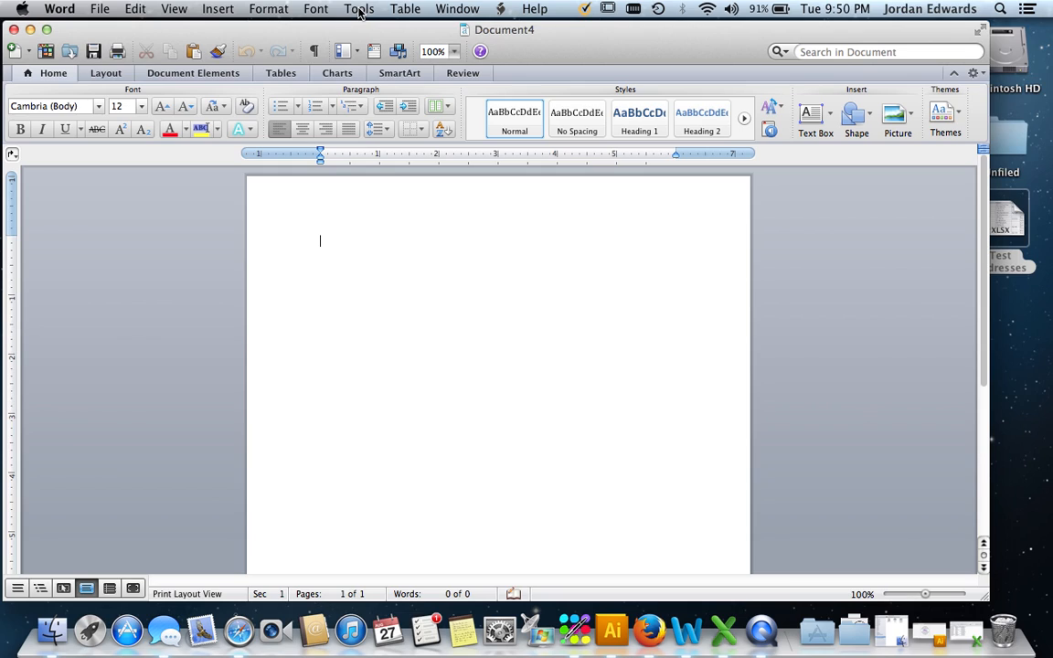
pyautogui.click(359, 9)
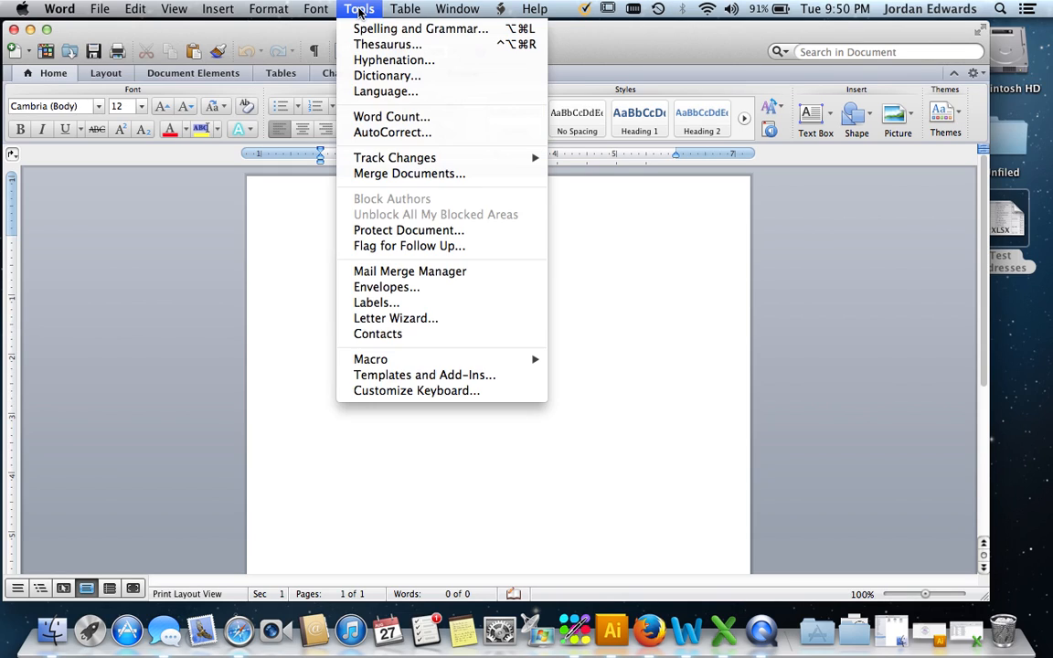
pyautogui.click(392, 272)
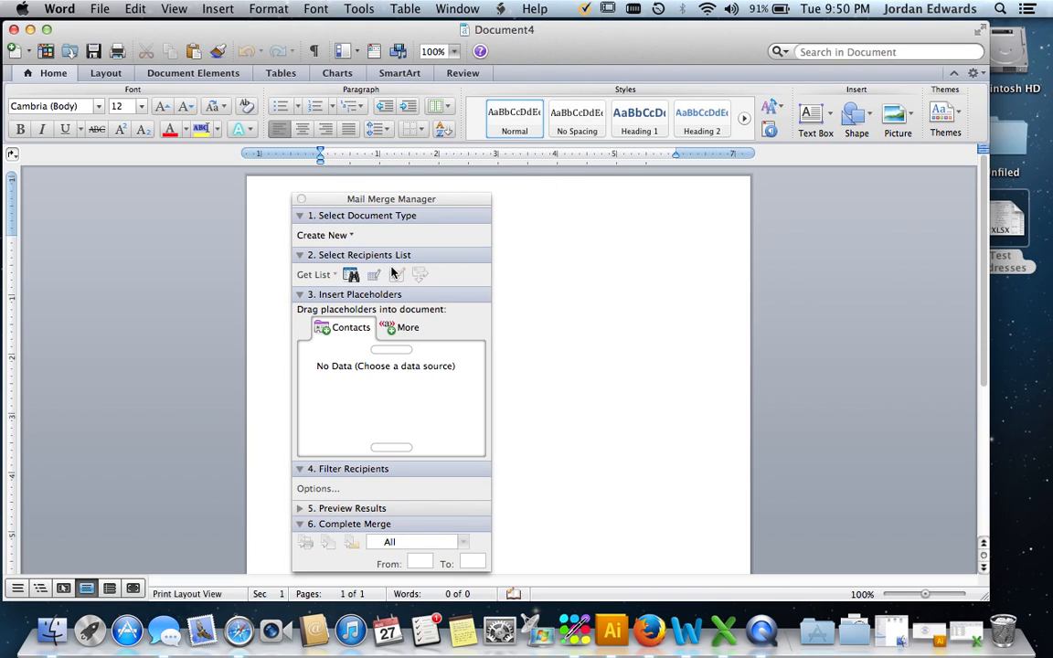
# - Set up the merge document as labels for laser and ink jet, using Avery standard product 5160 - Address
pyautogui.click(347, 236)
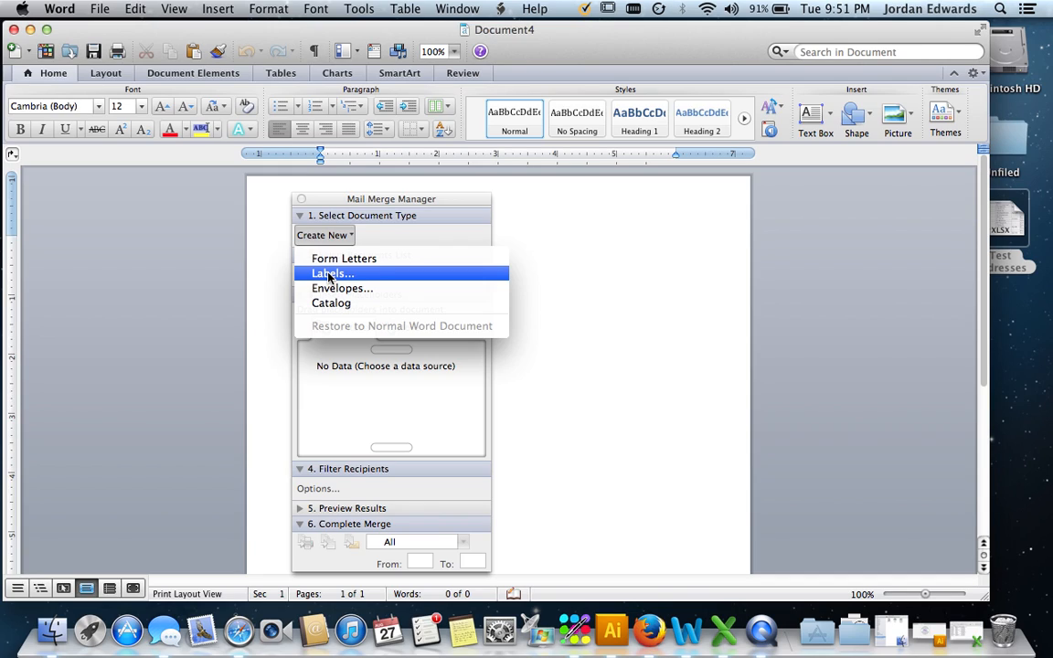
pyautogui.click(330, 274)
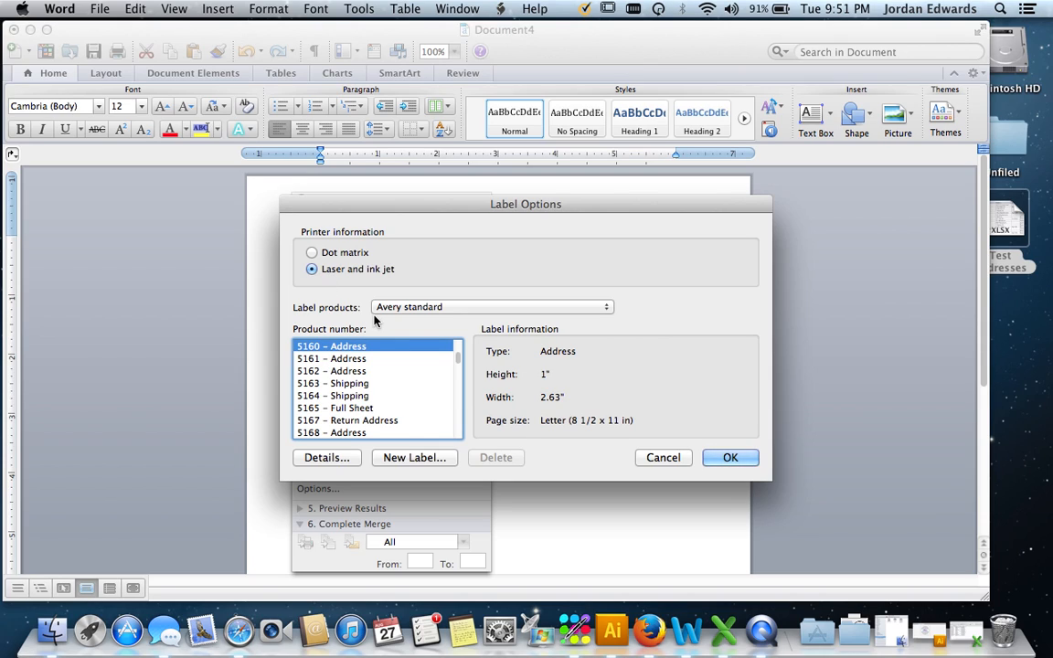
pyautogui.moveTo(470, 205); pyautogui.dragTo(441, 208)
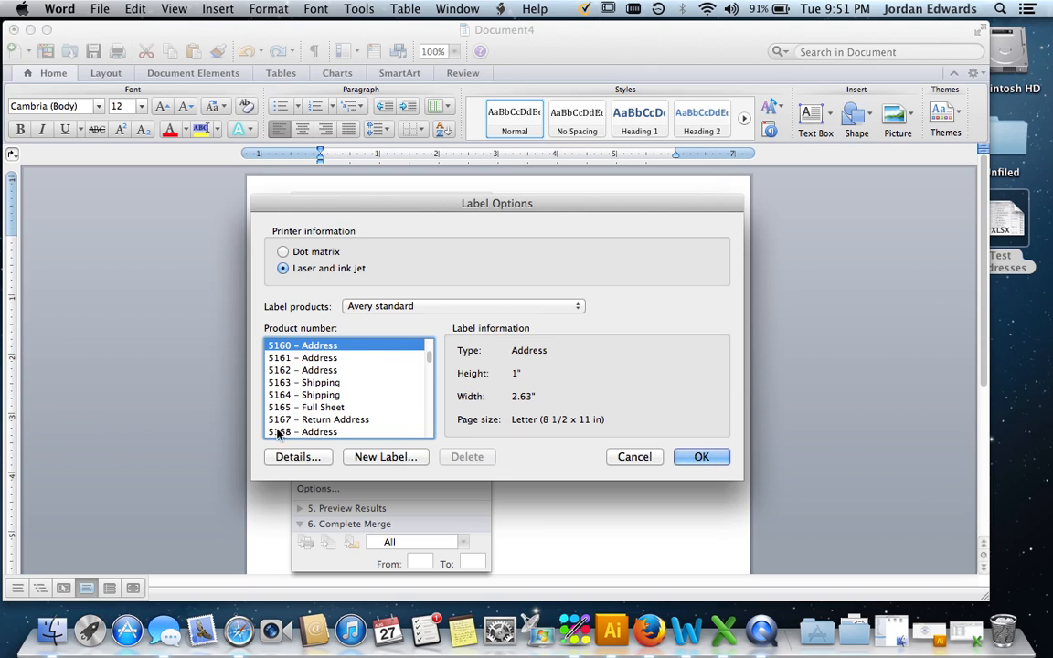
pyautogui.scroll(-3, 287, 420)
pyautogui.scroll(4, 286, 420)
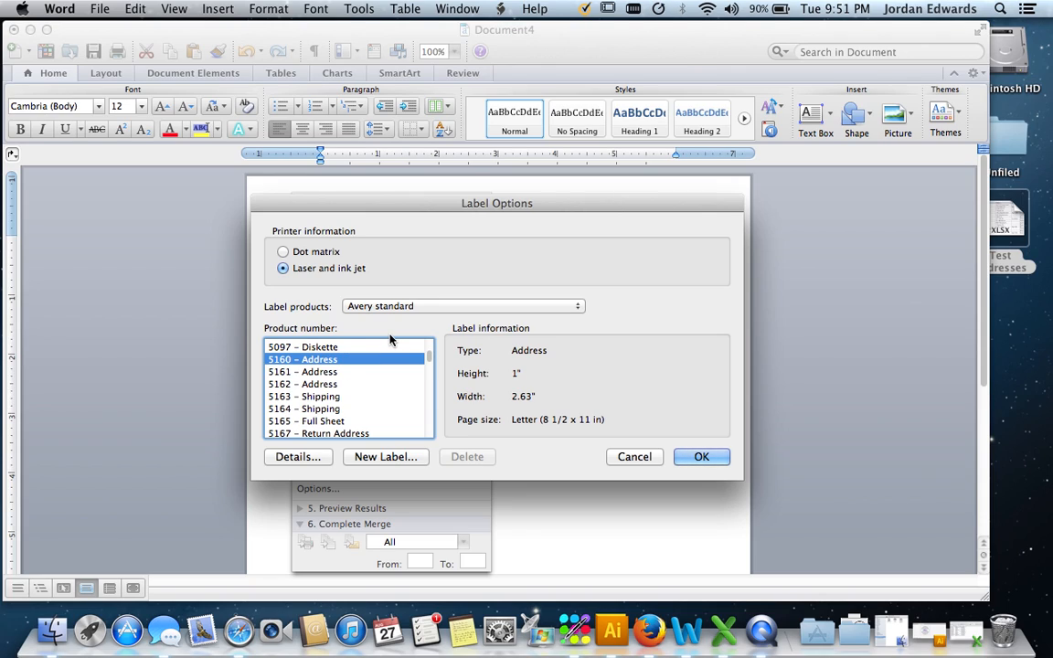
pyautogui.click(411, 307)
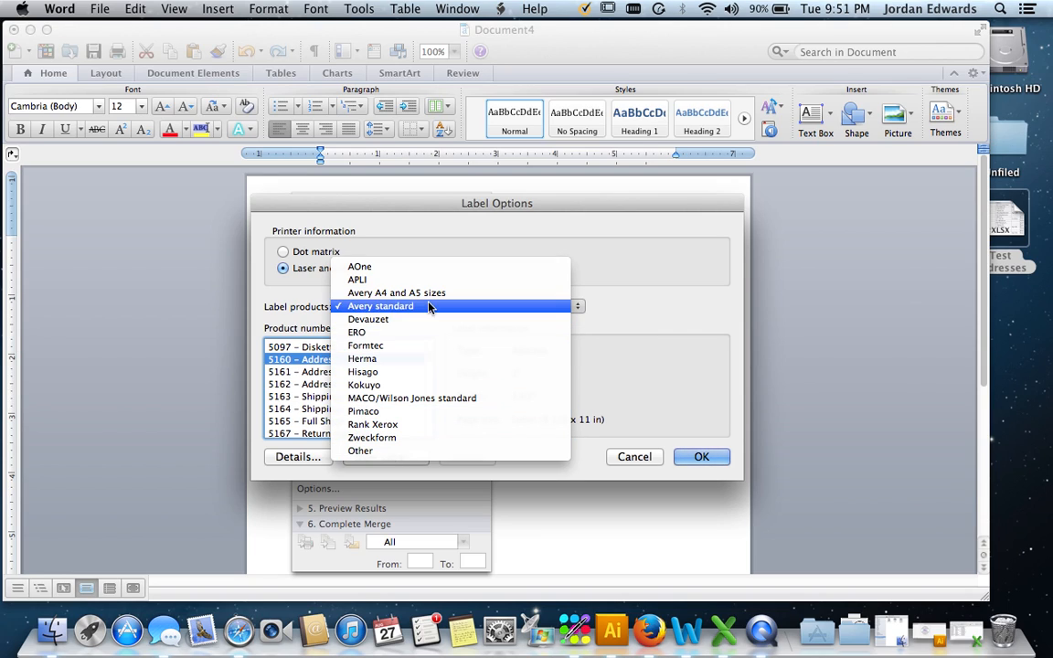
pyautogui.click(641, 296)
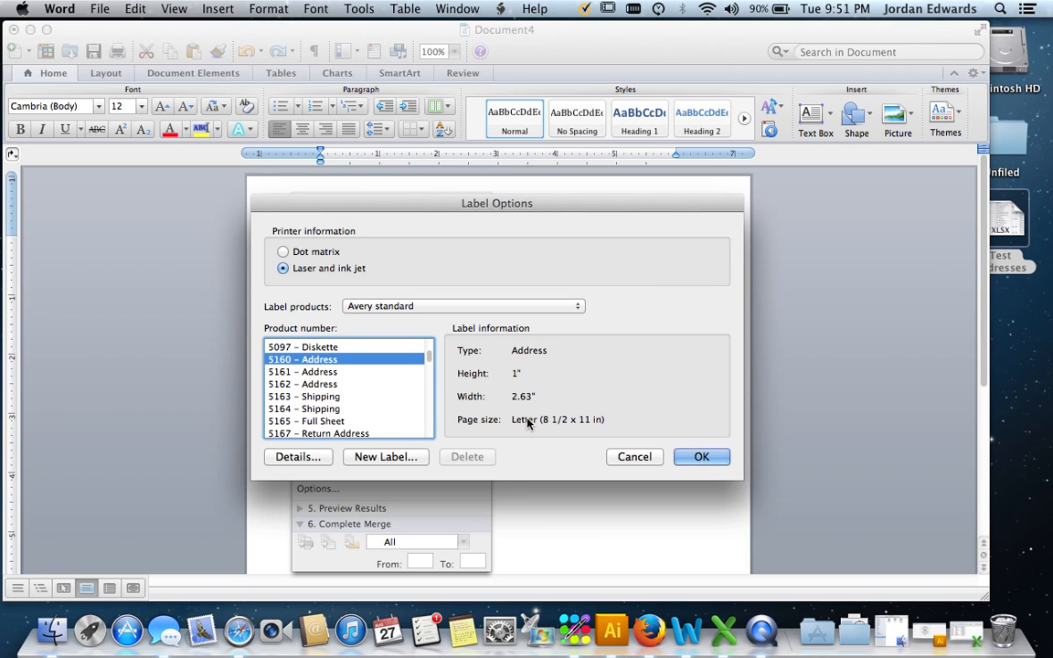
pyautogui.click(698, 463)
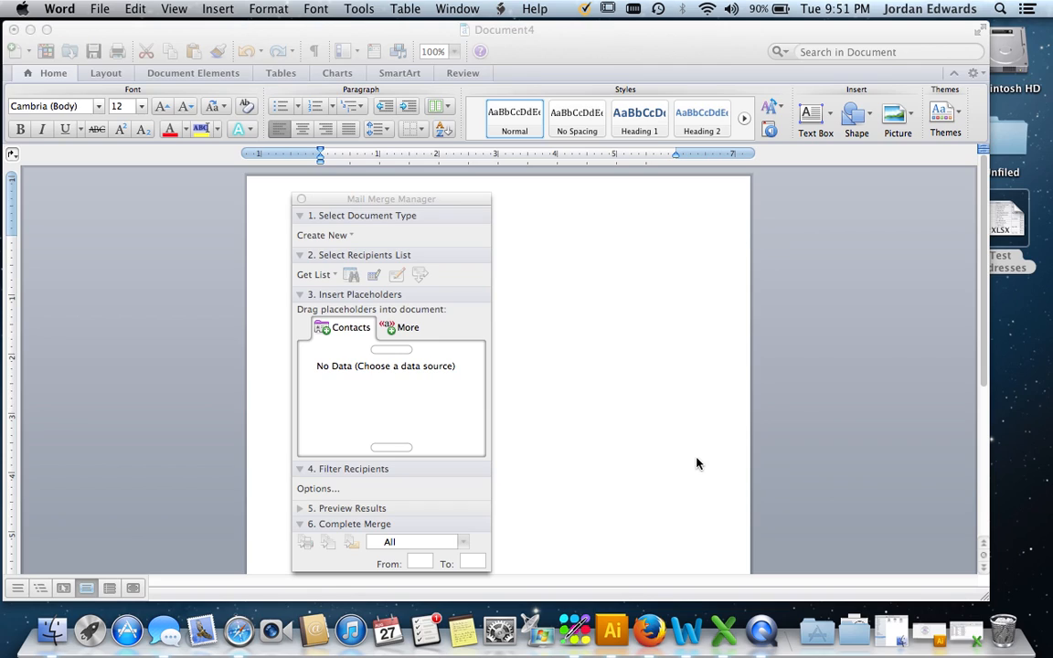
# - Switch to Excel and examine how the Test Addresses workbook's header row and address columns are organised
pyautogui.click(332, 276)
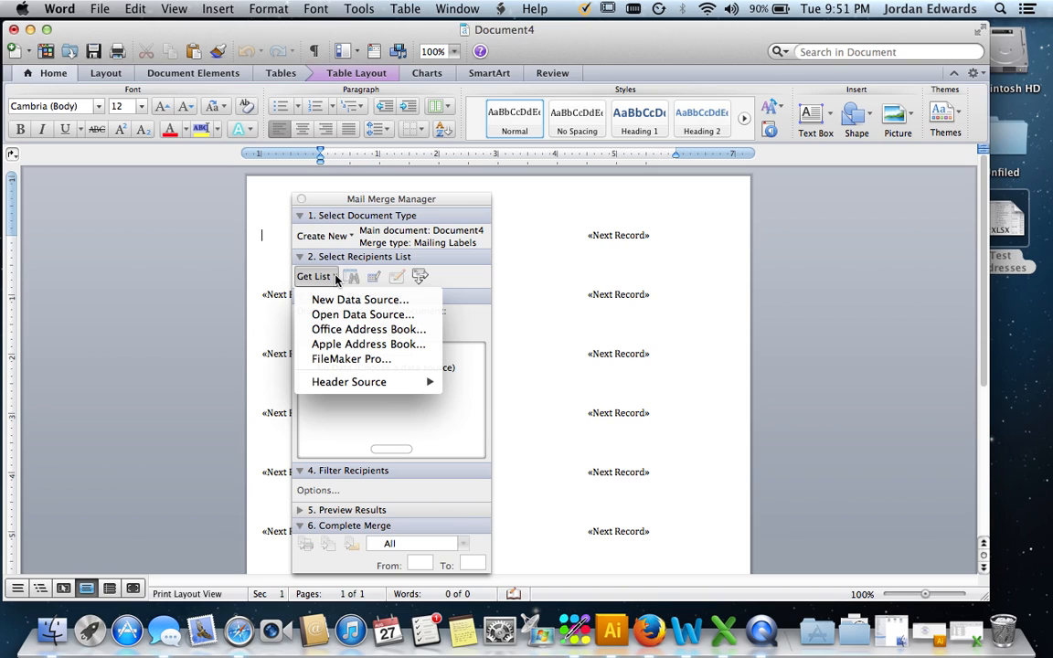
pyautogui.click(336, 279)
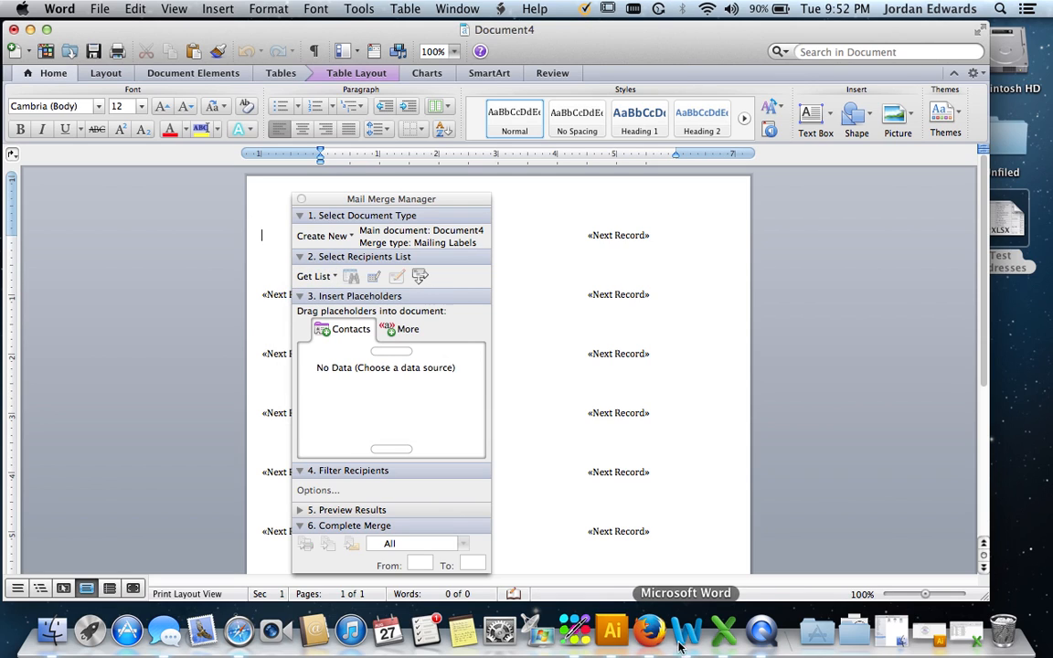
pyautogui.click(729, 634)
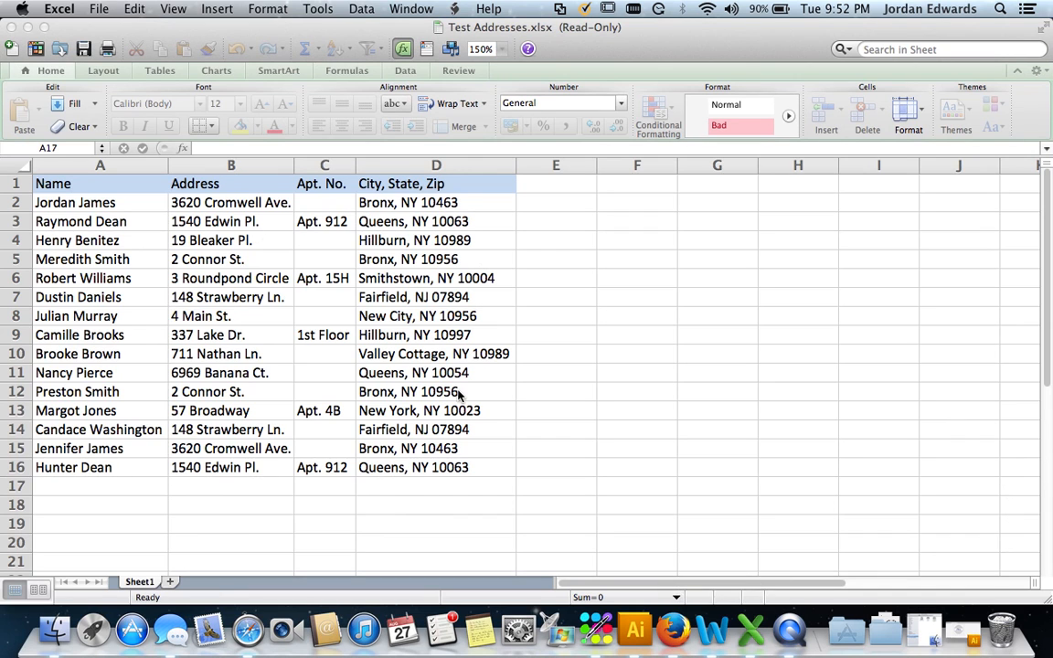
pyautogui.click(144, 63)
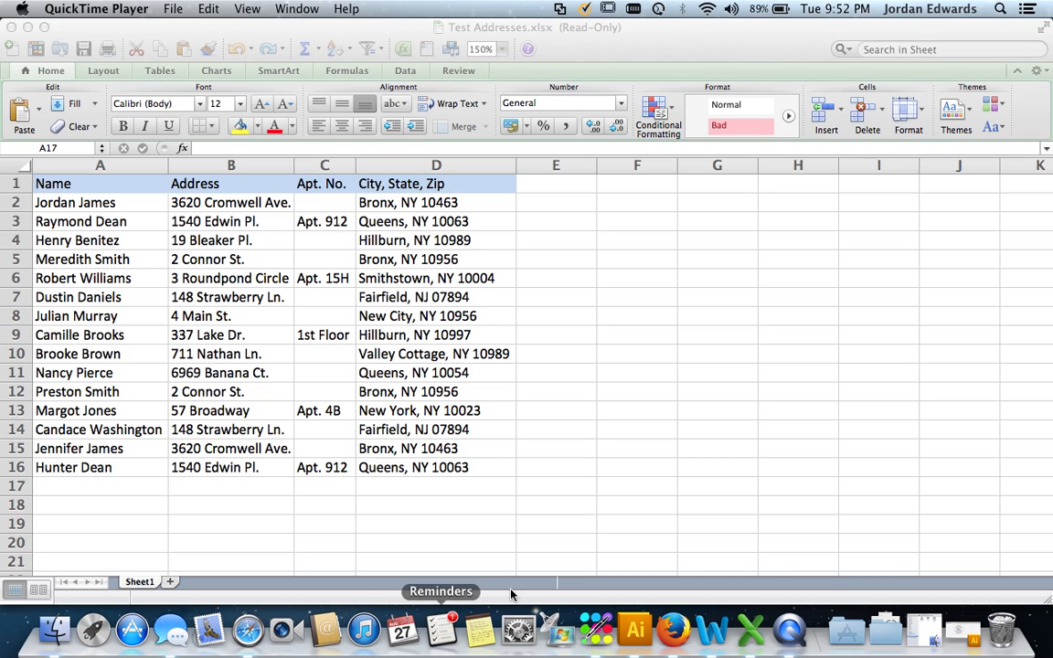
# - Return to Word and attach Test Addresses from the Desktop as the recipient data source, using the entire Sheet1 worksheet
pyautogui.click(712, 631)
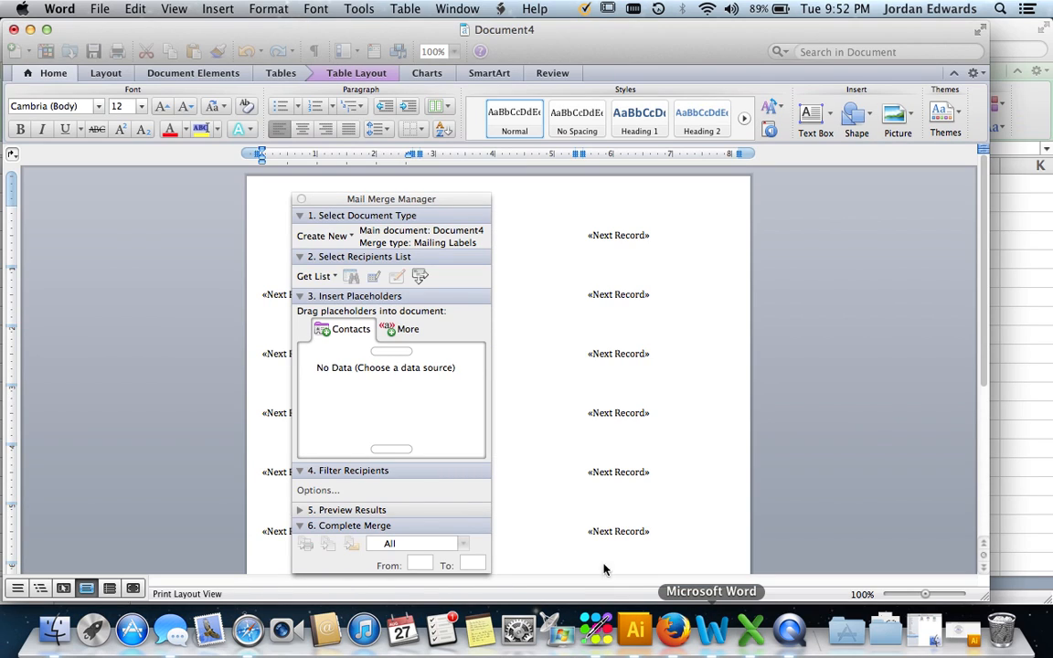
pyautogui.click(335, 278)
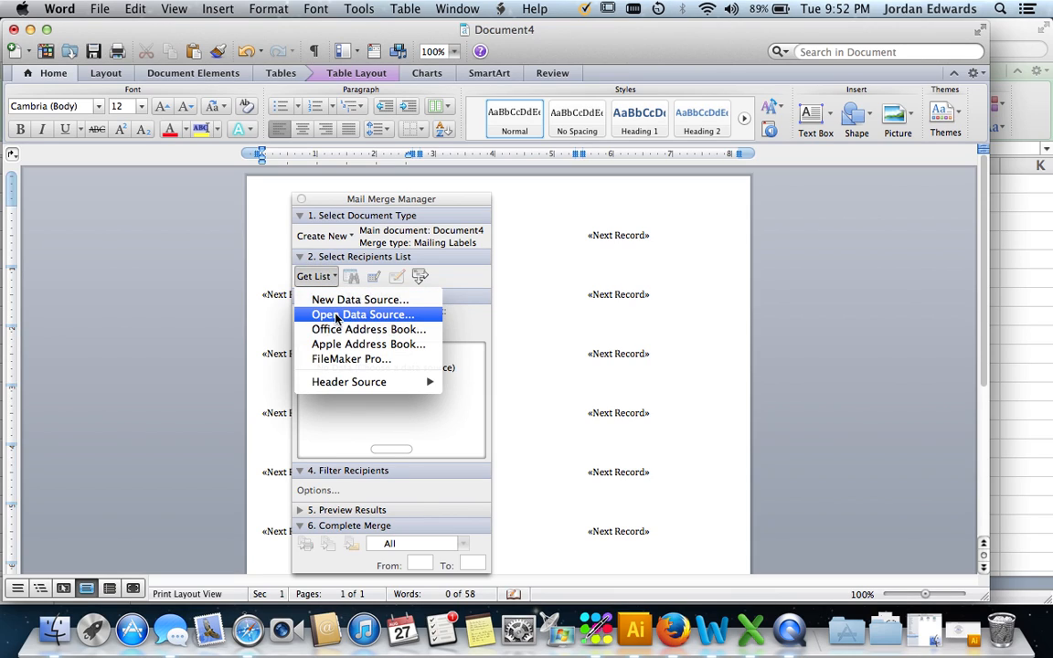
pyautogui.click(336, 315)
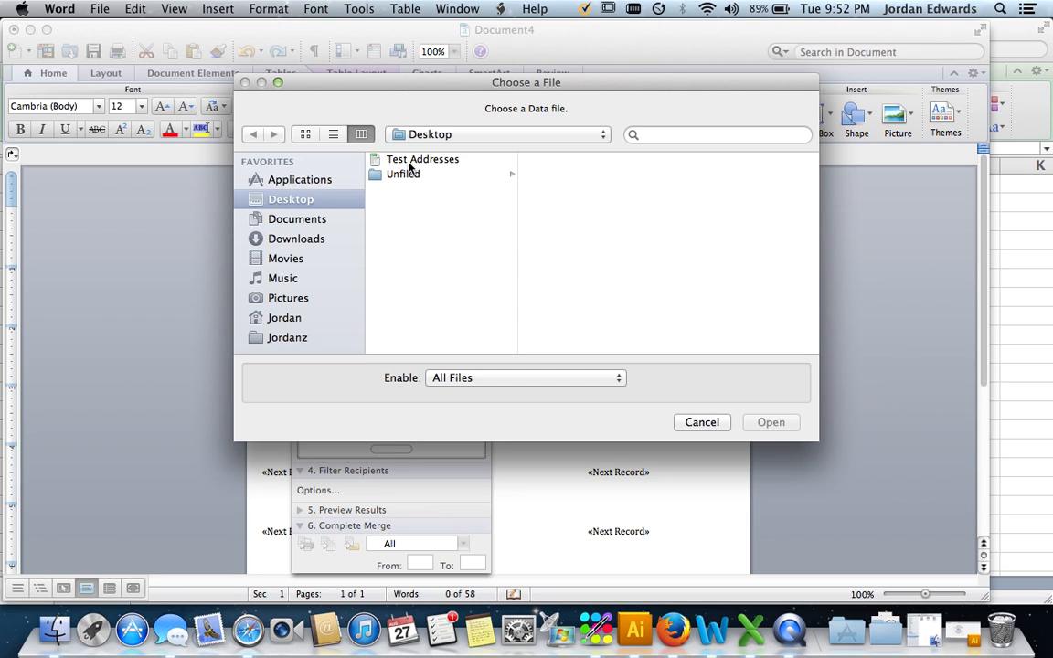
pyautogui.doubleClick(408, 164)
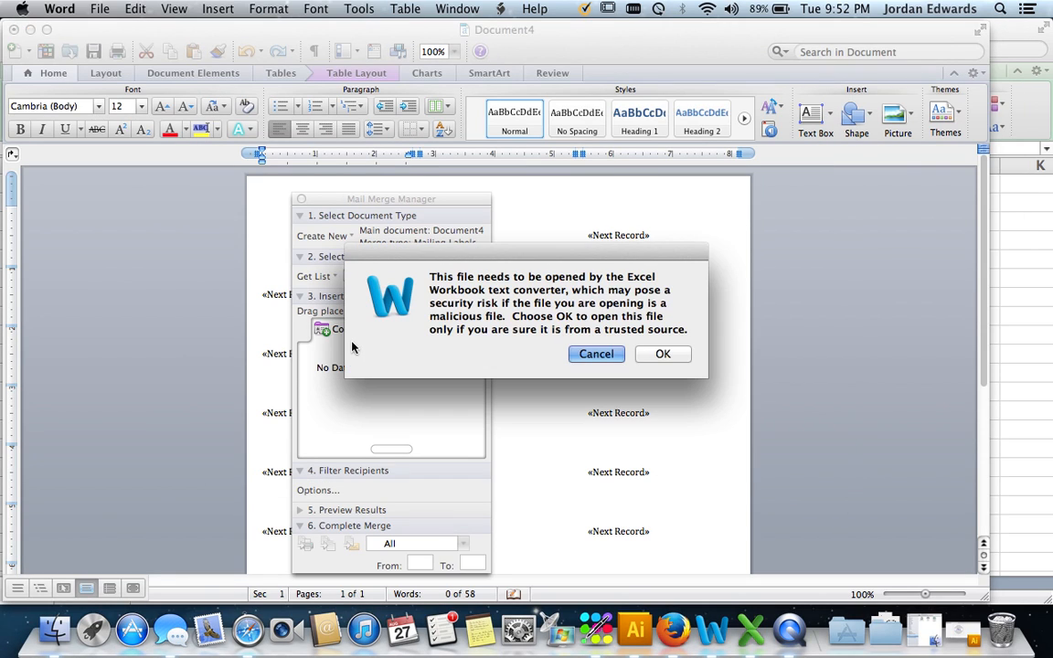
pyautogui.click(663, 354)
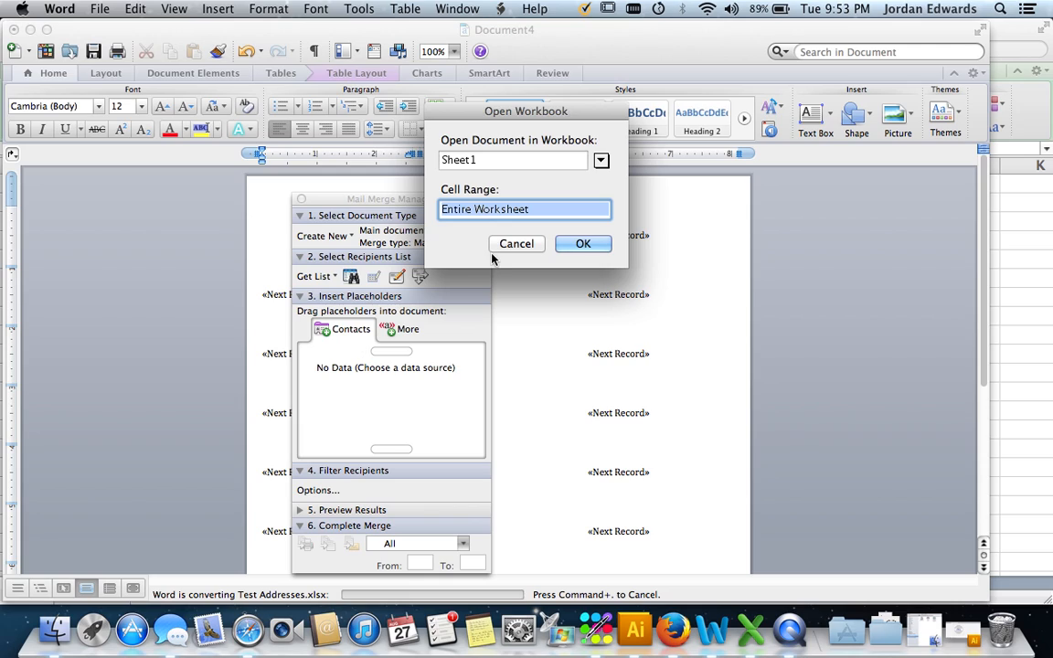
pyautogui.click(575, 245)
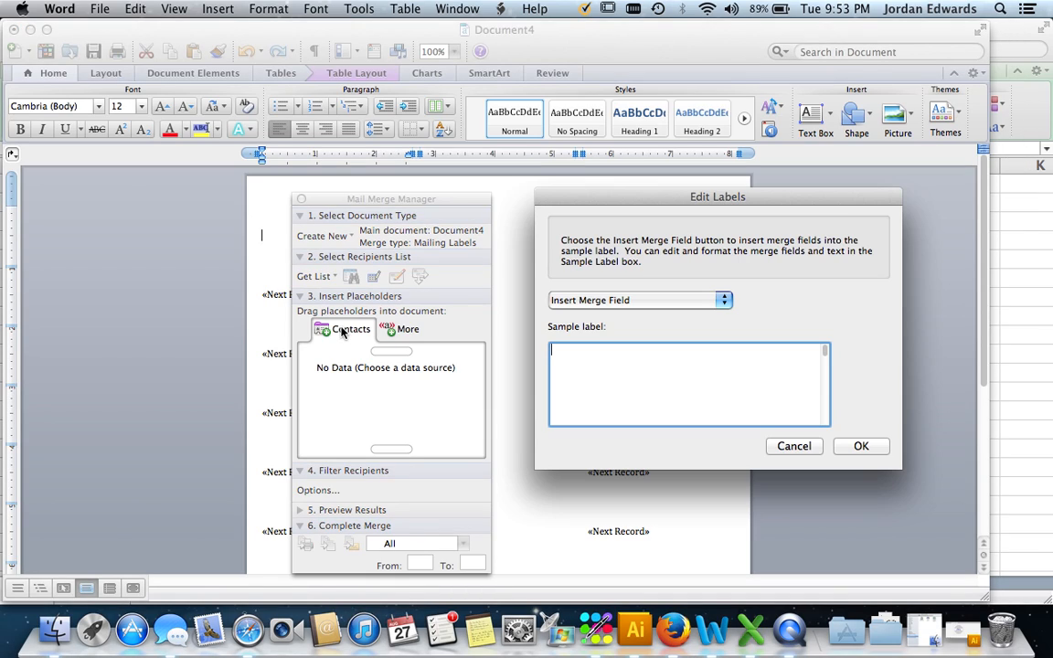
# - Insert the Name merge field on the sample label's first line and the Address field on its second line
pyautogui.click(615, 303)
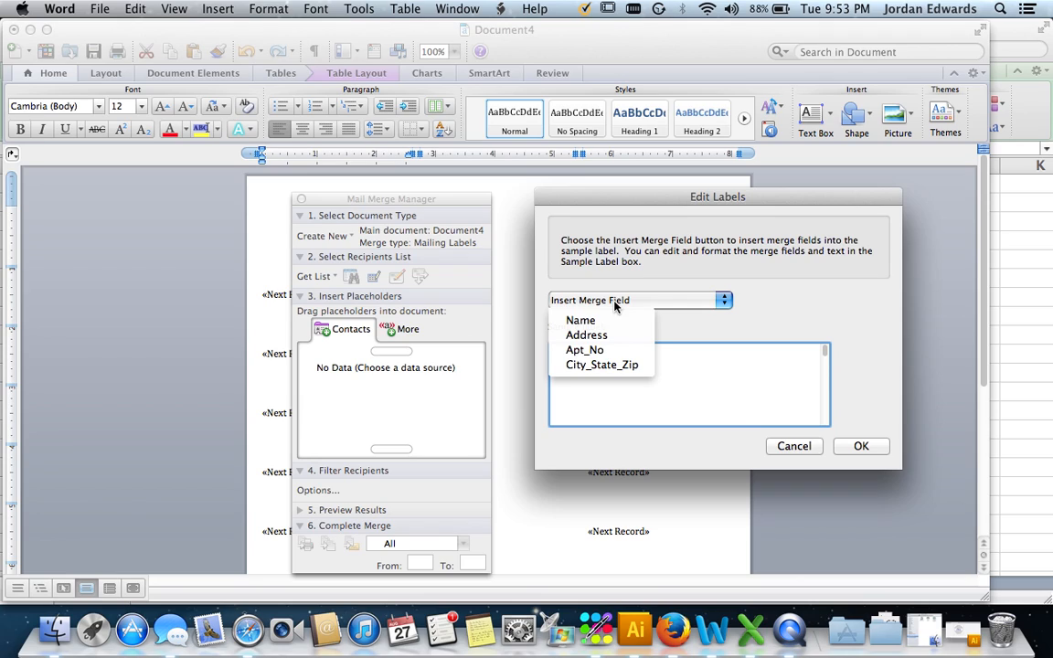
pyautogui.click(586, 321)
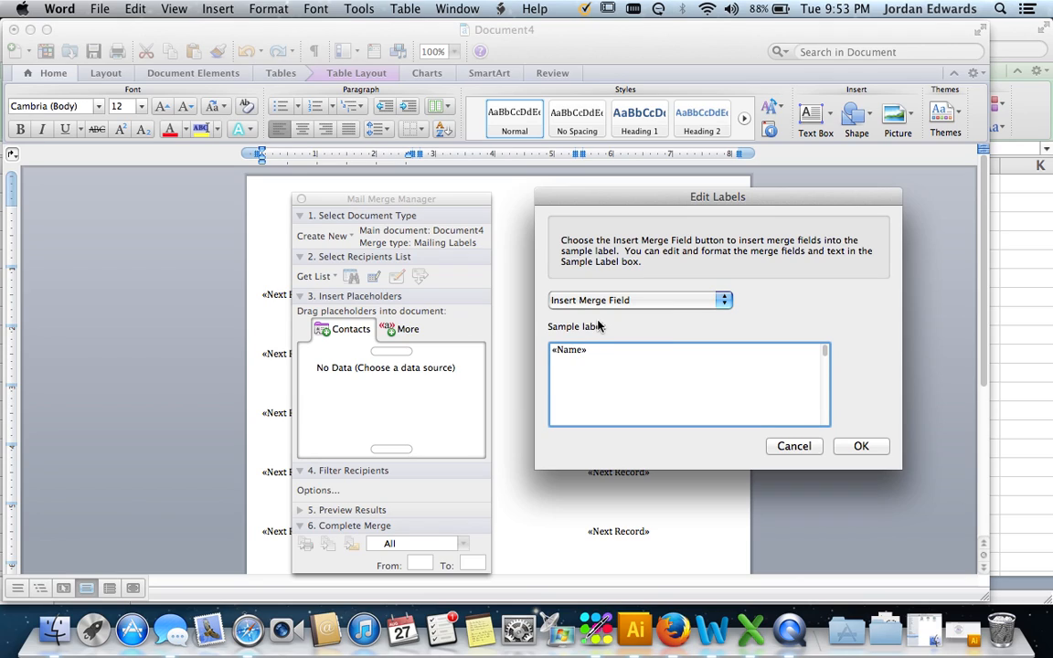
pyautogui.press('Return')
pyautogui.click(641, 304)
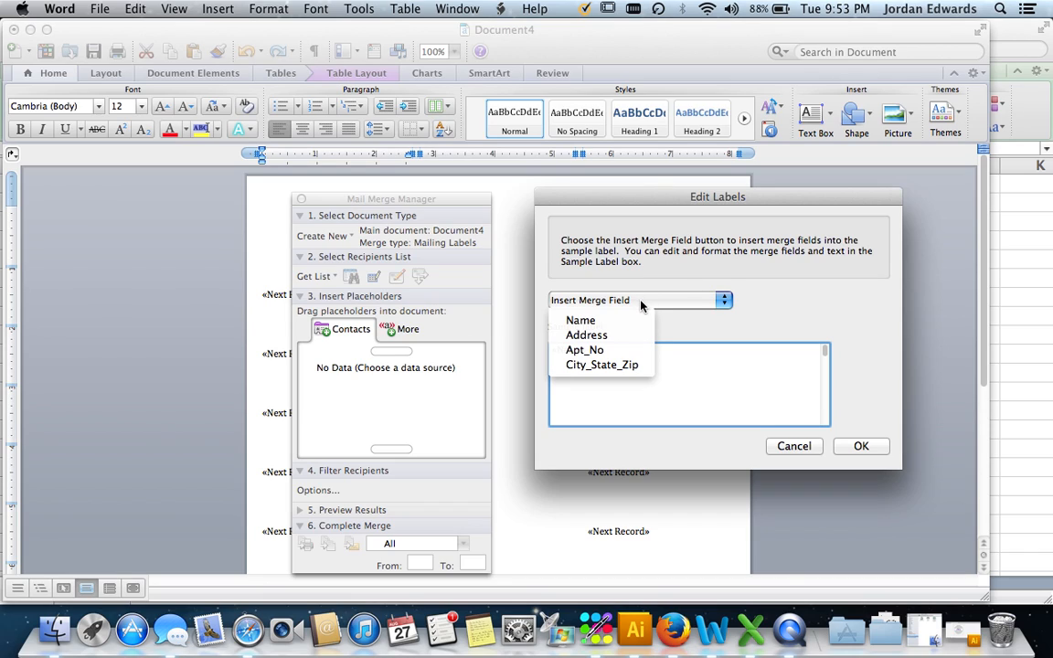
pyautogui.click(586, 336)
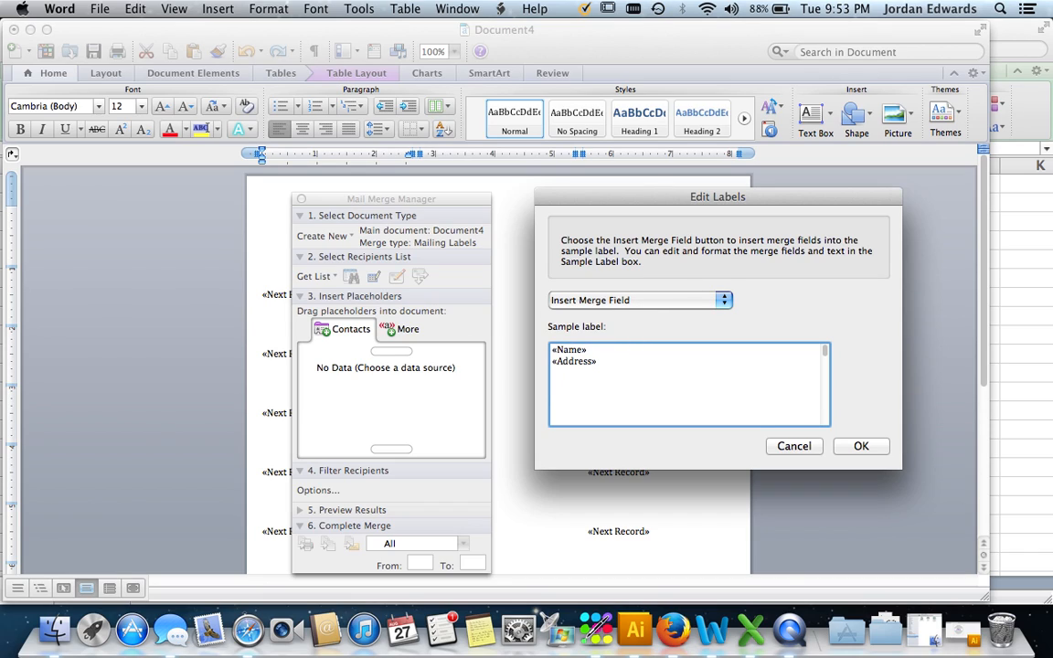
# - Add Apt_No after Address with a space between, put City_State_Zip on the third line, and apply the label layout
pyautogui.click(687, 300)
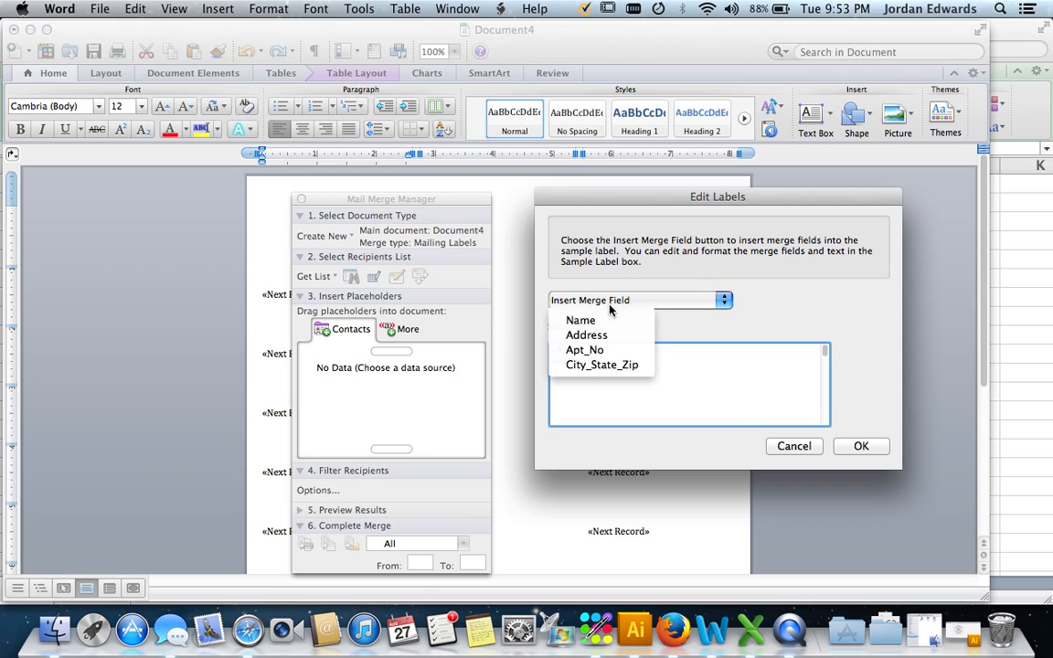
pyautogui.click(594, 350)
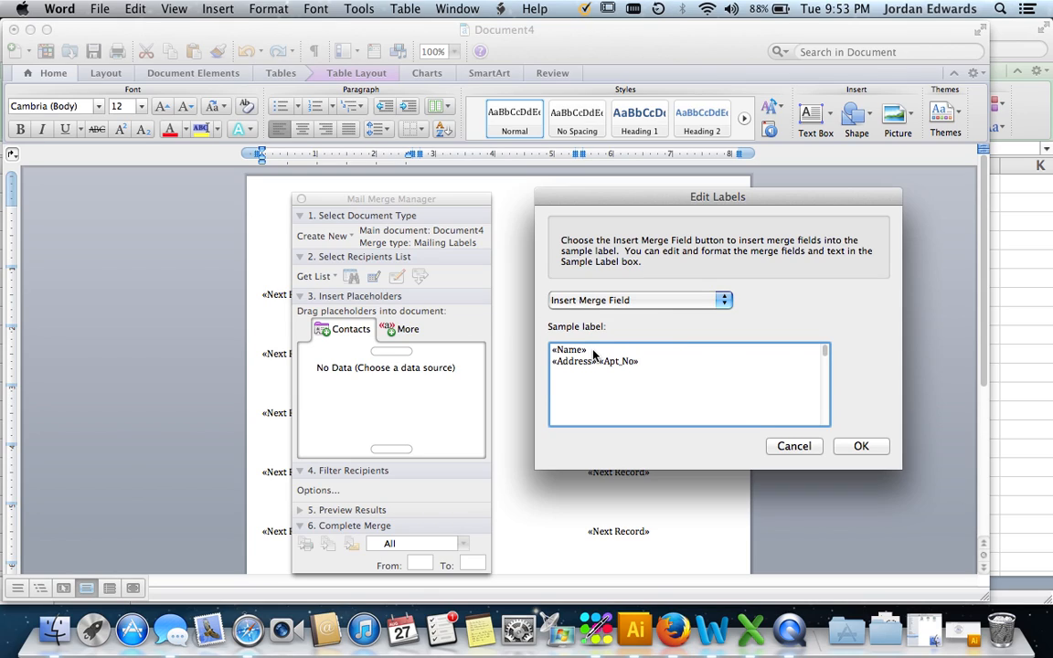
pyautogui.click(597, 361)
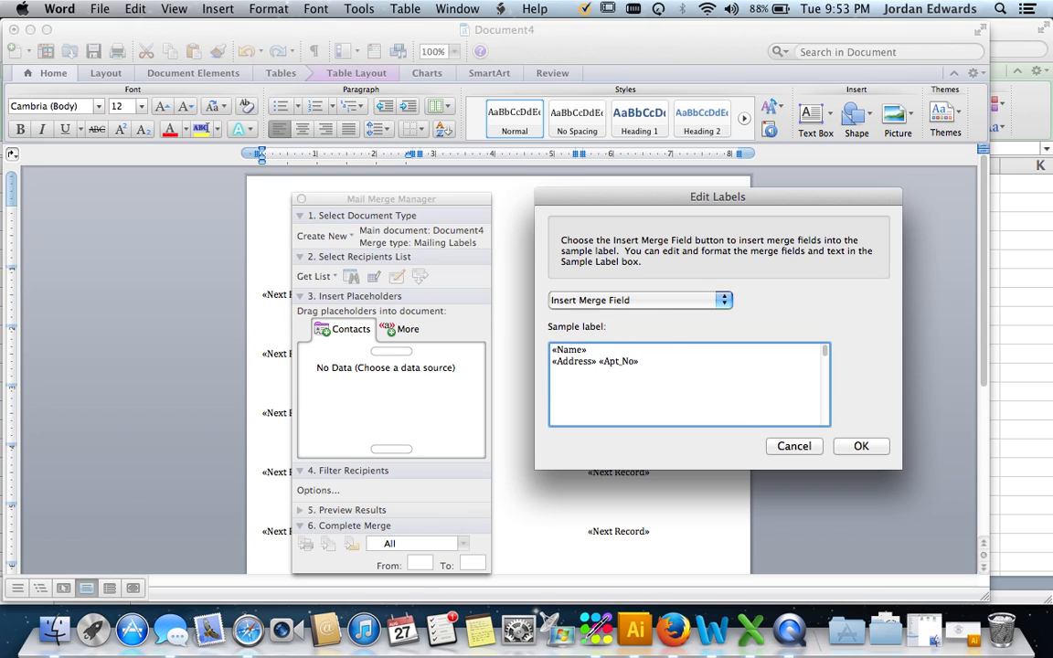
pyautogui.click(686, 302)
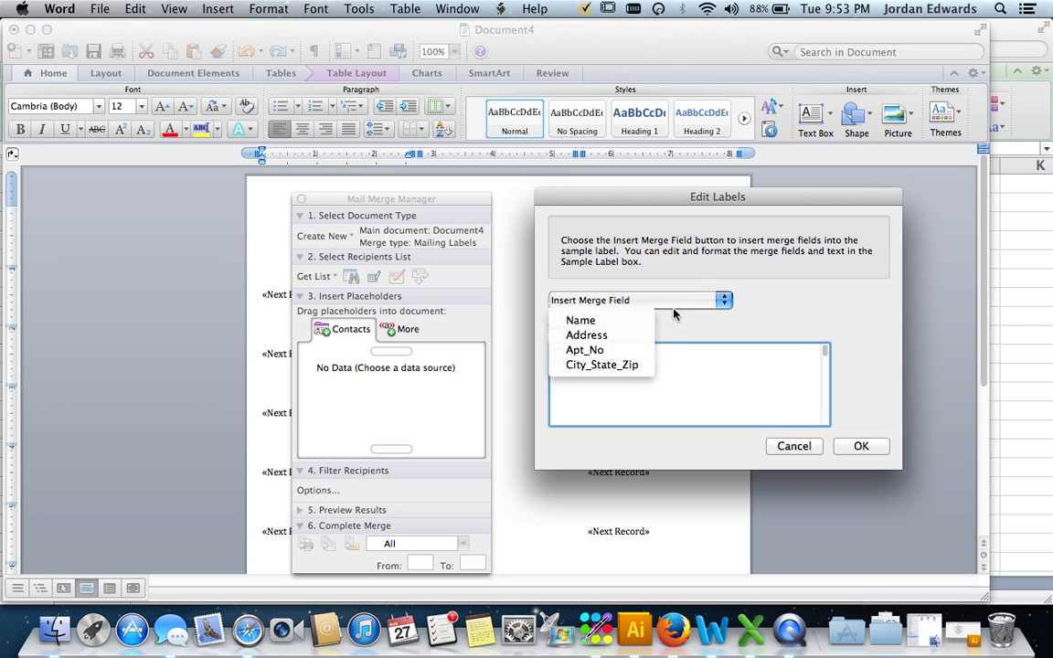
pyautogui.click(618, 371)
pyautogui.click(860, 447)
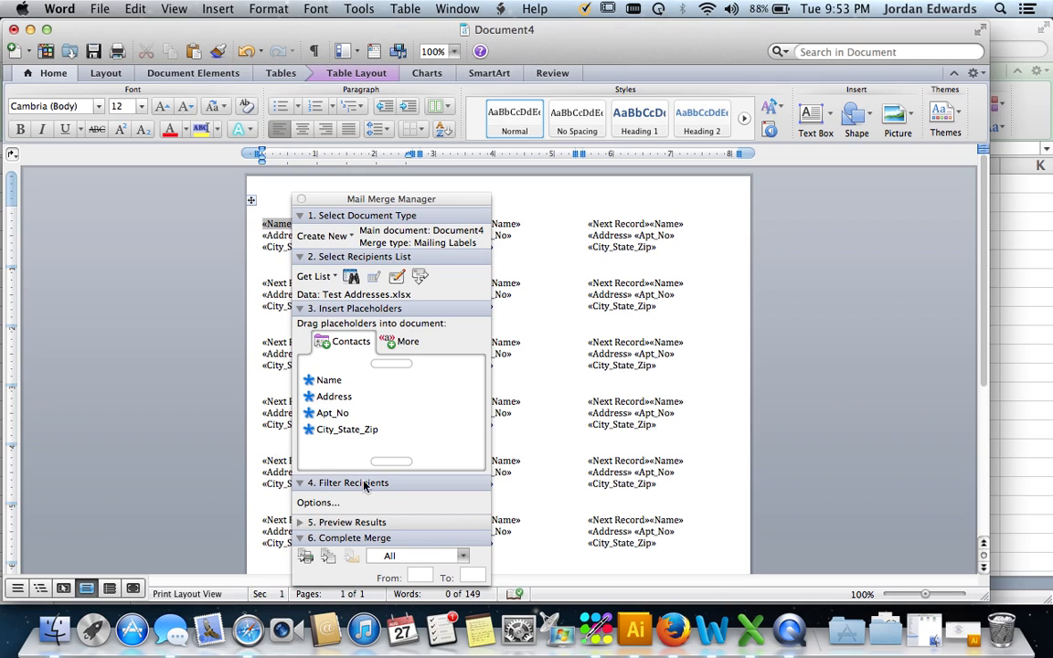
# - View the merge's recipient filter options and dismiss them without setting a filter
pyautogui.moveTo(379, 206); pyautogui.dragTo(380, 144)
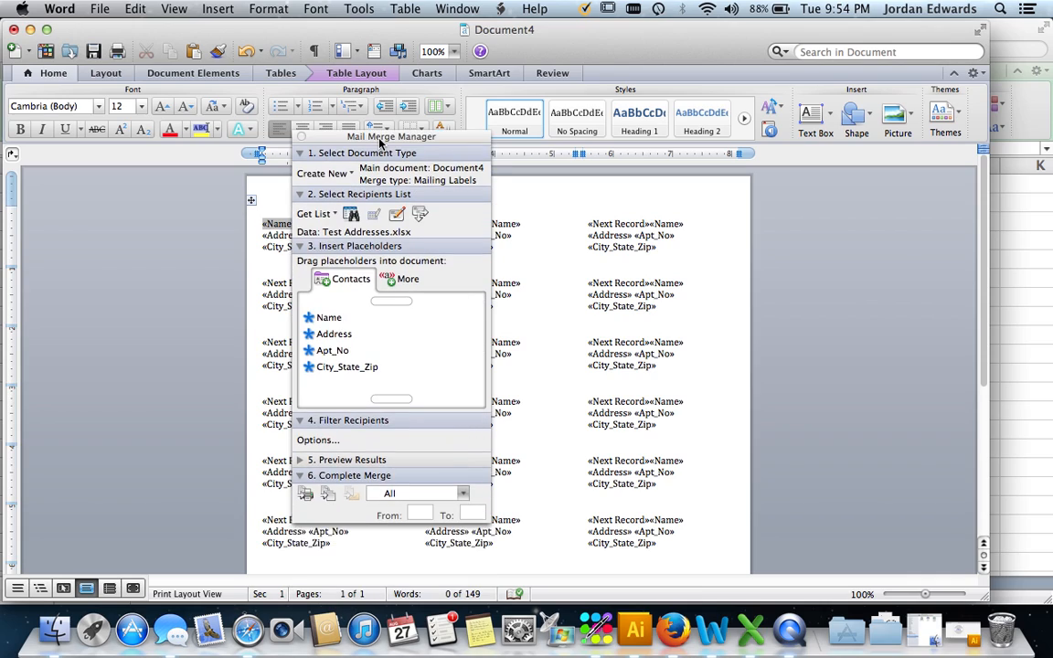
pyautogui.click(318, 440)
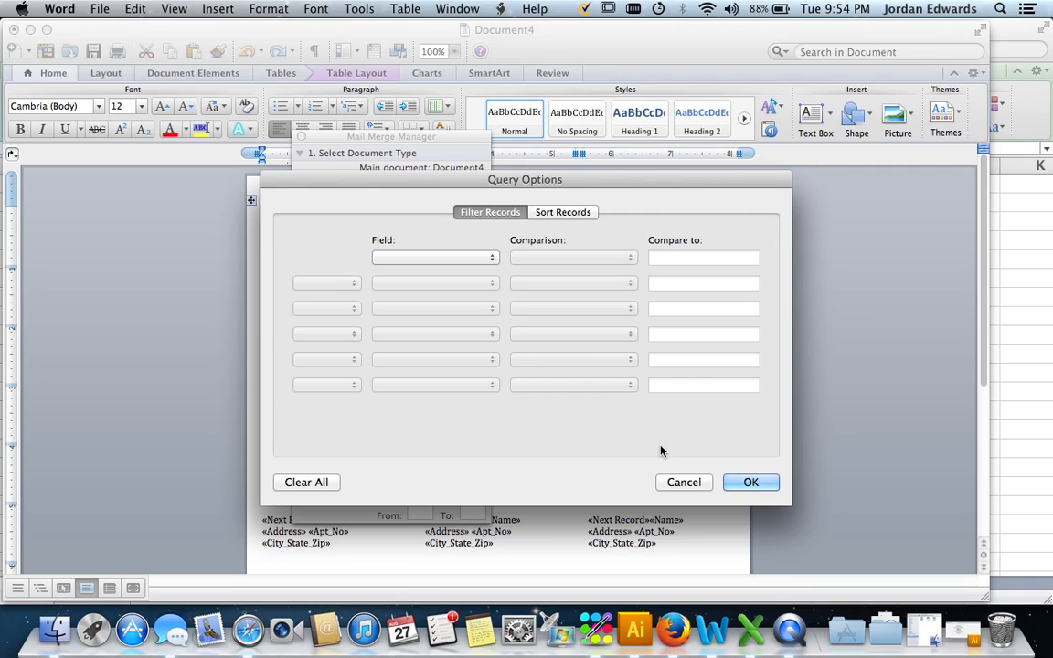
pyautogui.click(694, 484)
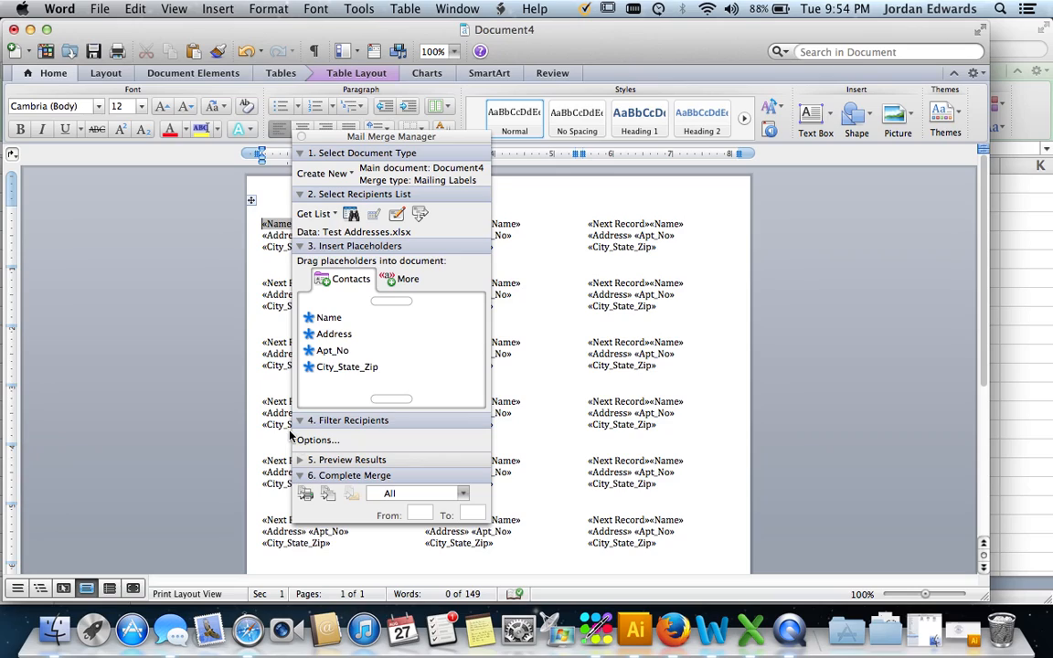
# - Merge all records into a new labels document and close the Mail Merge Manager
pyautogui.click(300, 476)
pyautogui.click(326, 495)
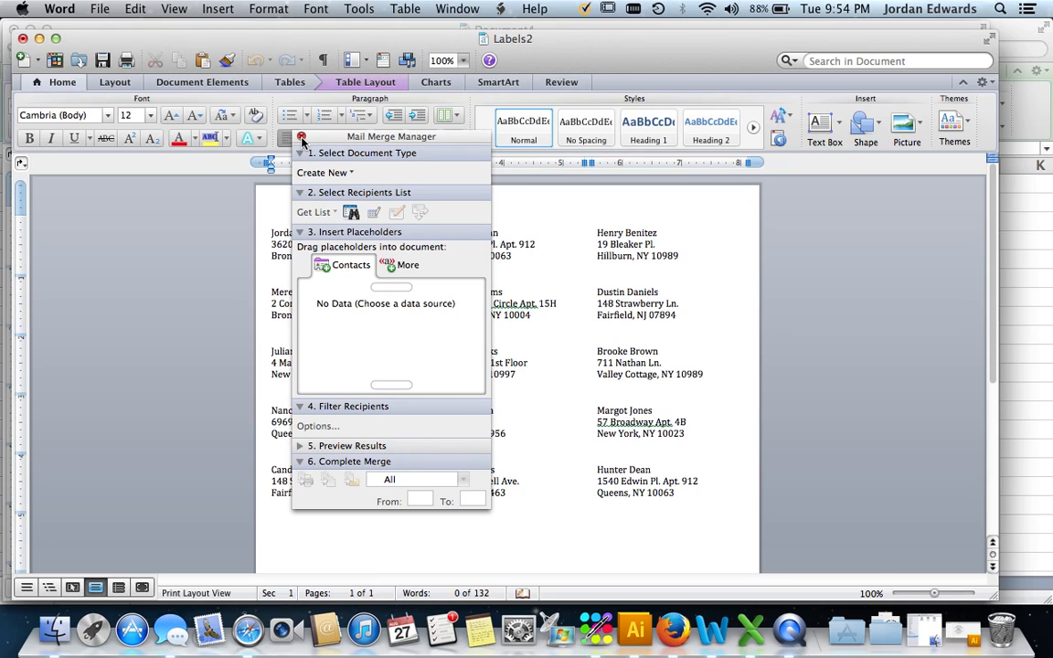
pyautogui.click(301, 138)
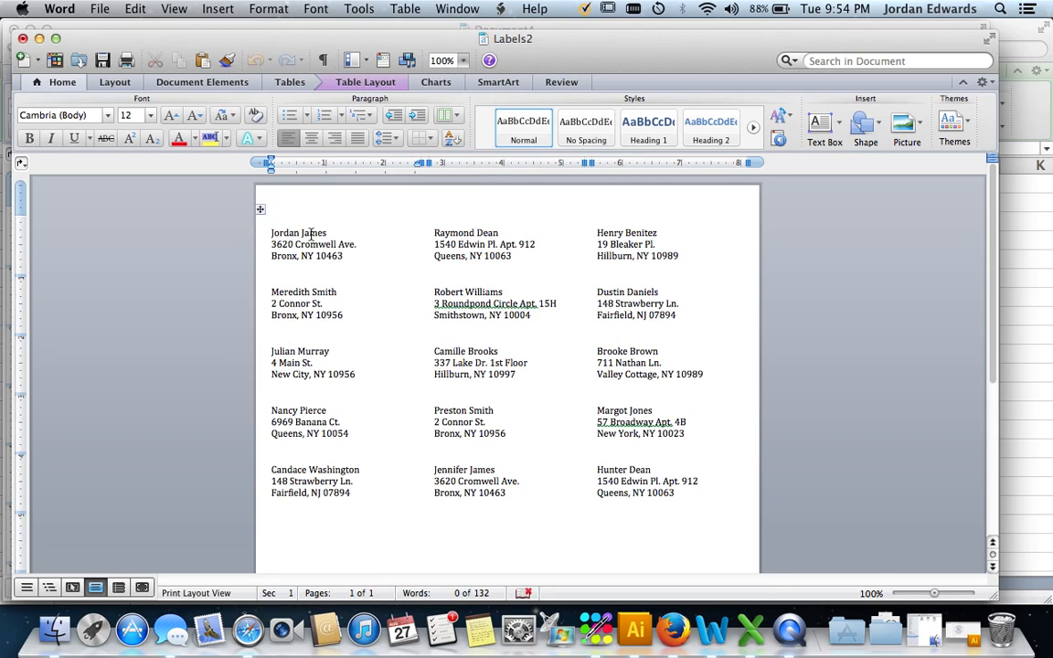